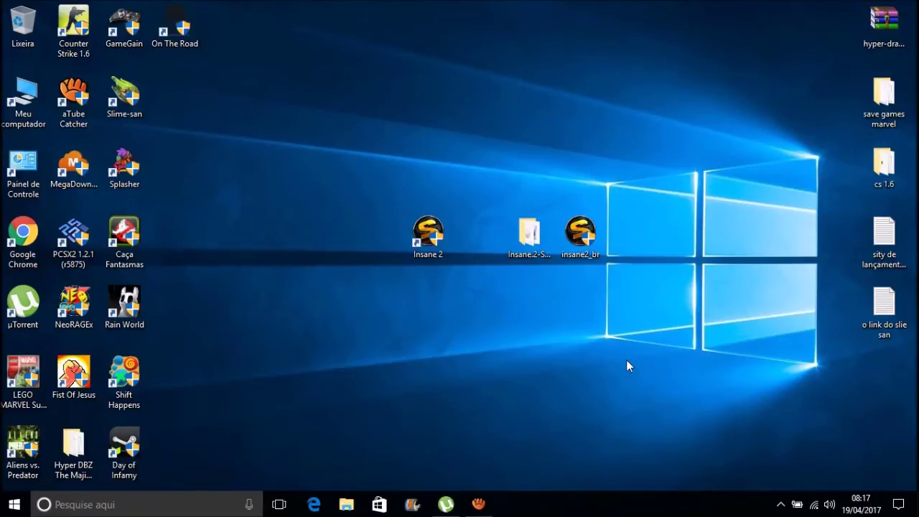
drag(627, 360, 334, 76)
click(515, 332)
drag(602, 338, 398, 162)
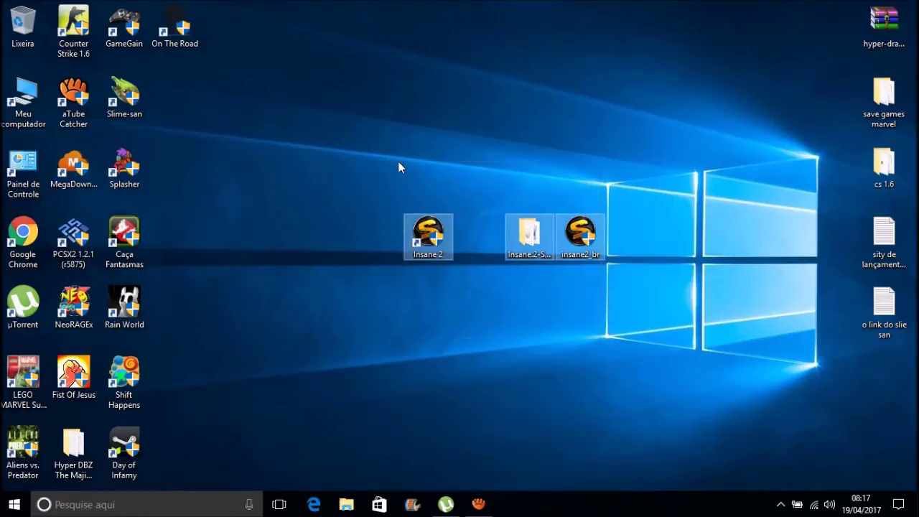
click(572, 333)
drag(642, 342, 397, 164)
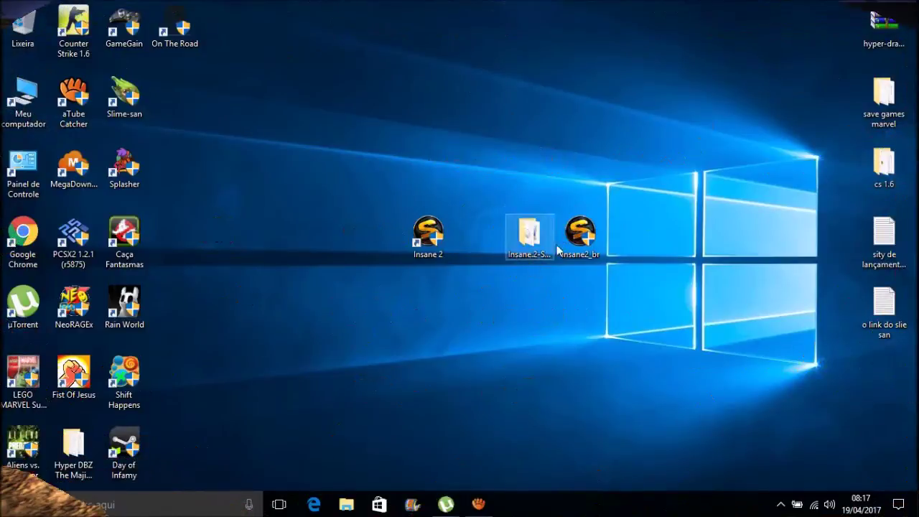
click(588, 238)
click(588, 290)
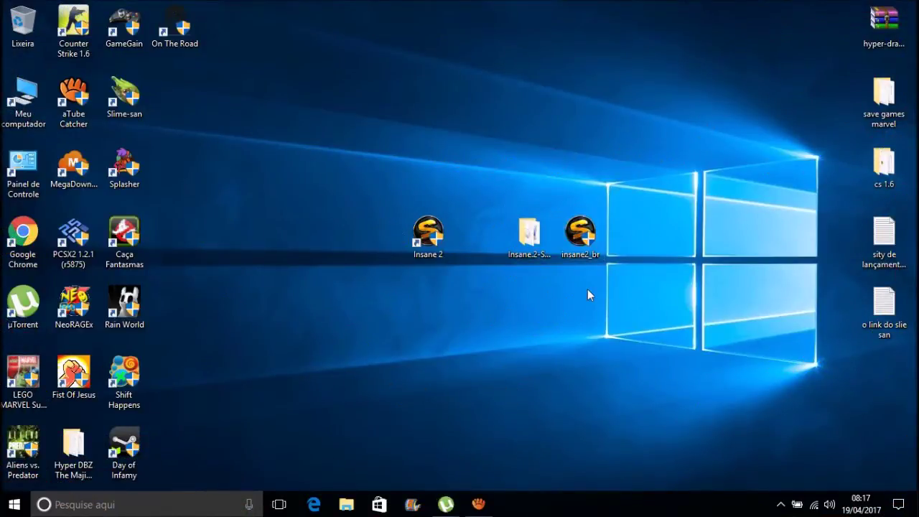
drag(588, 289, 378, 185)
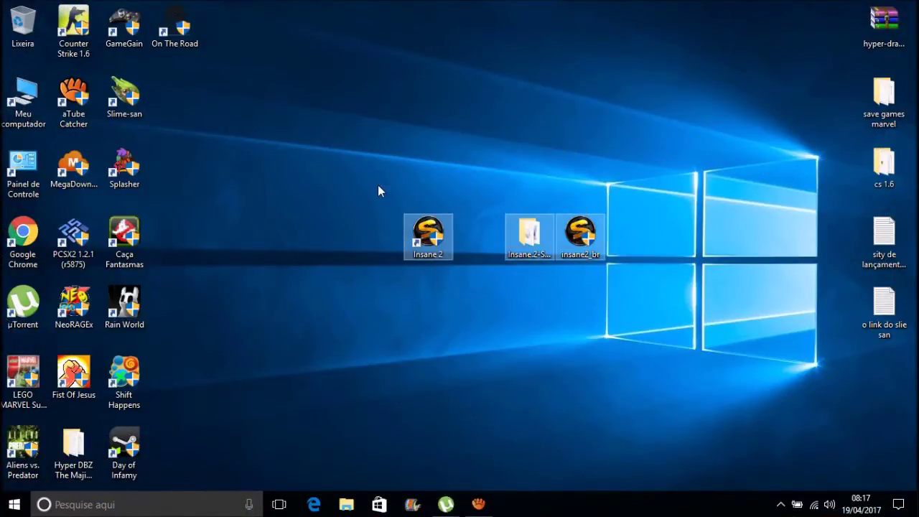
click(378, 184)
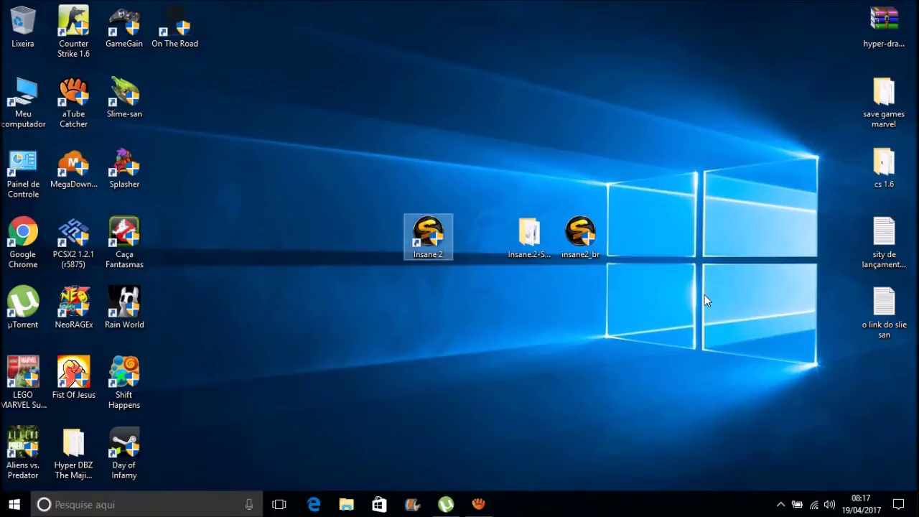
drag(704, 295, 300, 124)
drag(597, 315, 638, 314)
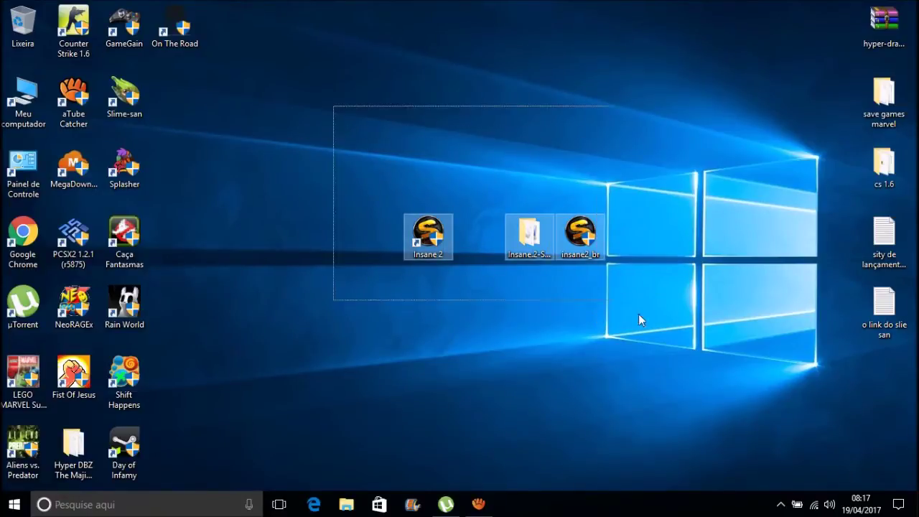
click(688, 332)
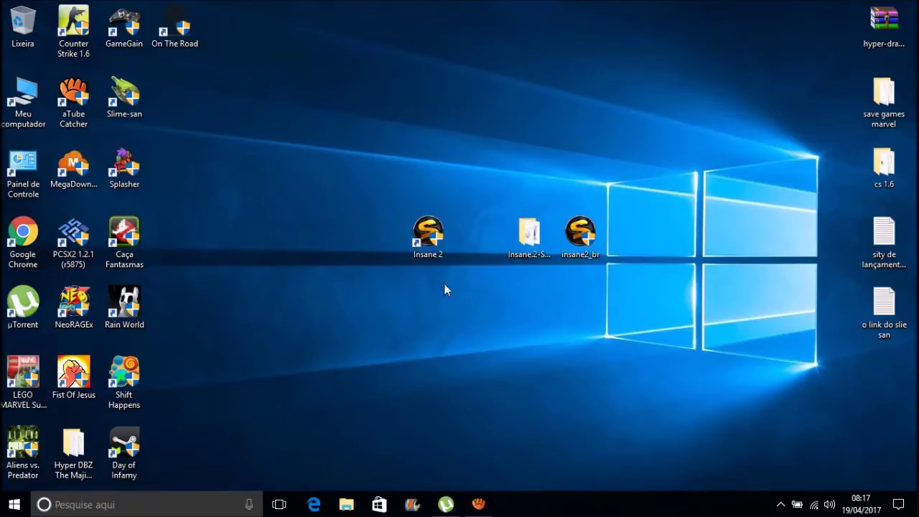
drag(472, 316, 359, 158)
click(474, 340)
click(434, 229)
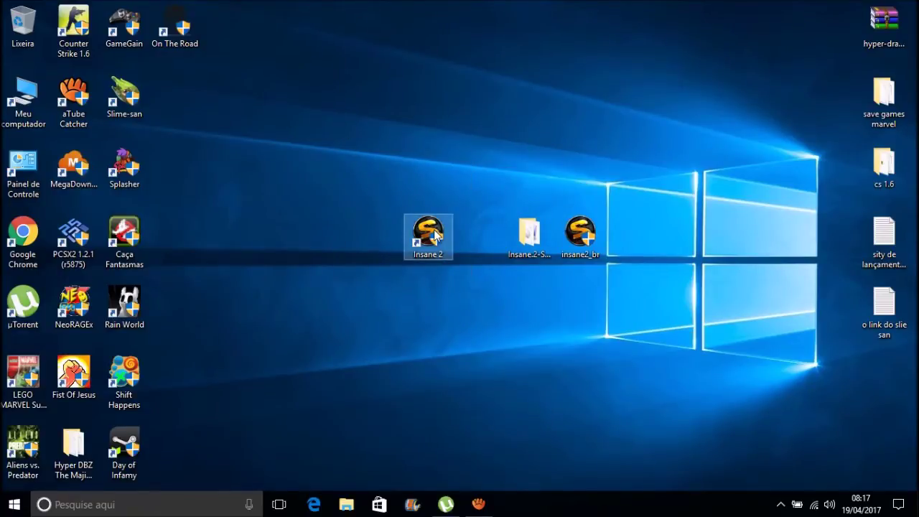
drag(483, 316, 469, 299)
click(470, 299)
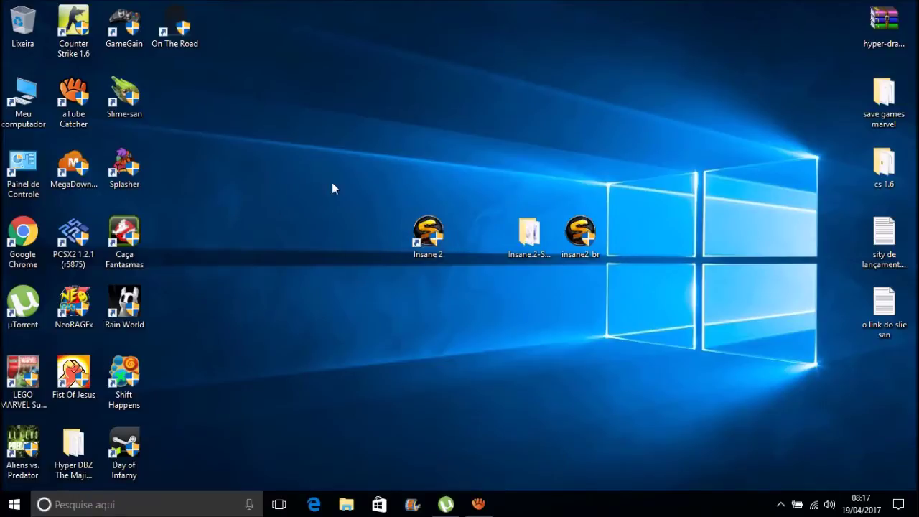
click(530, 234)
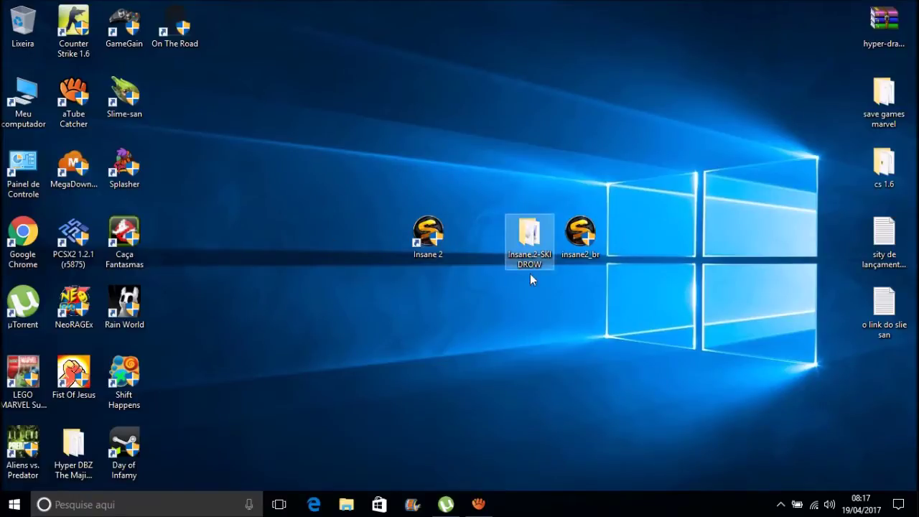
mouse_move(535, 240)
click(580, 241)
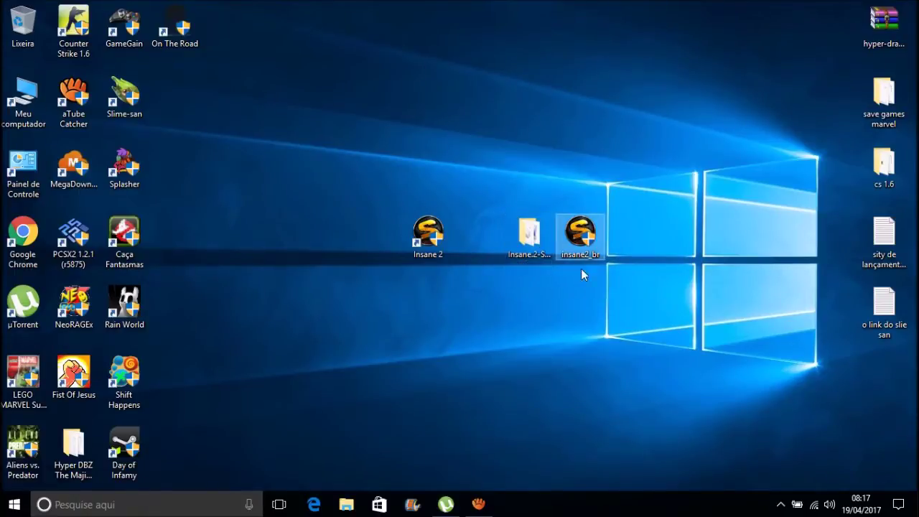
click(552, 299)
drag(600, 320, 495, 163)
click(479, 146)
click(430, 245)
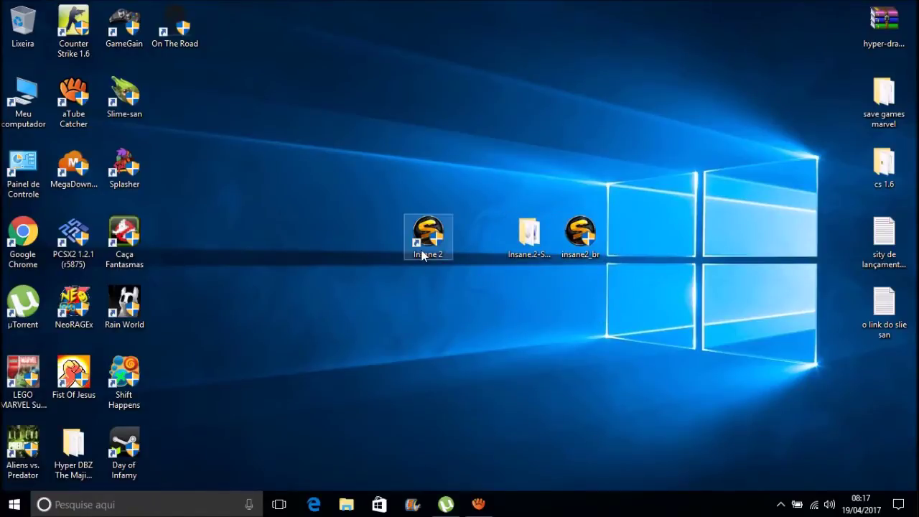
click(485, 327)
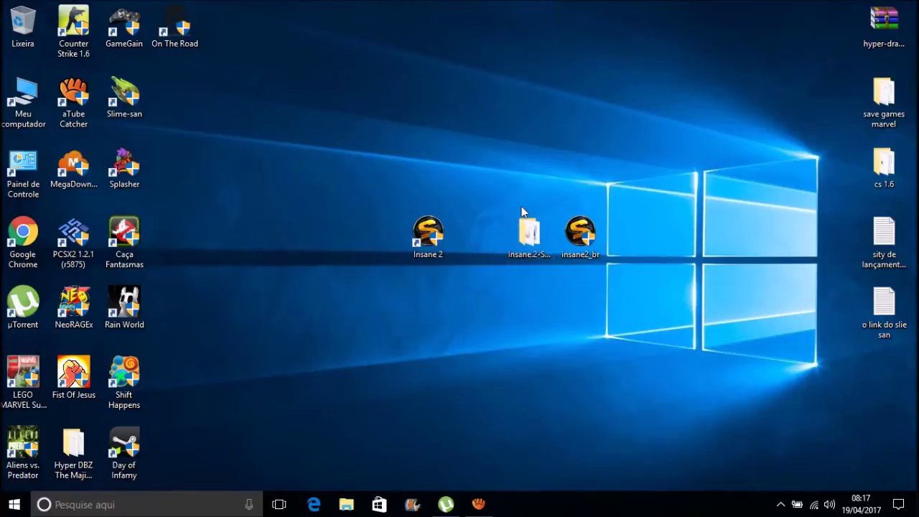
Open the Insane.2-SKIDROW folder on the desktop and mount the sr-insane2 disc image.
double_click(529, 230)
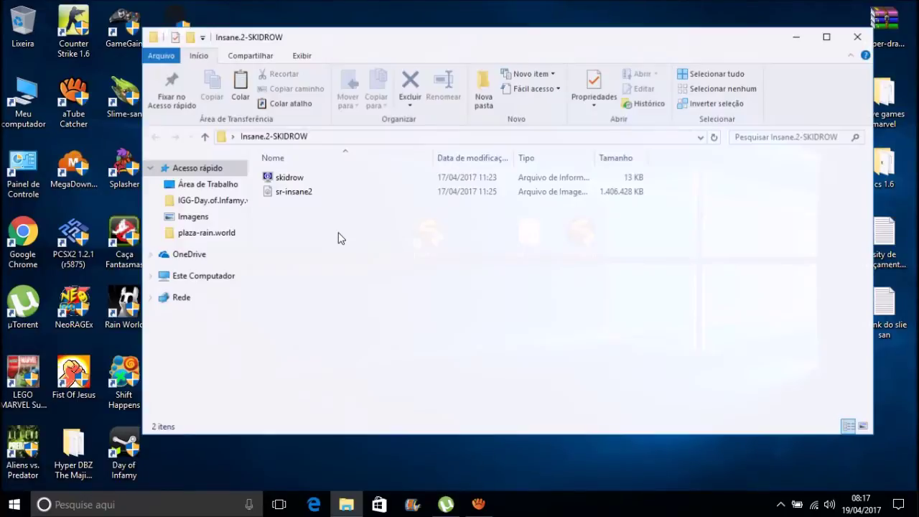
click(306, 197)
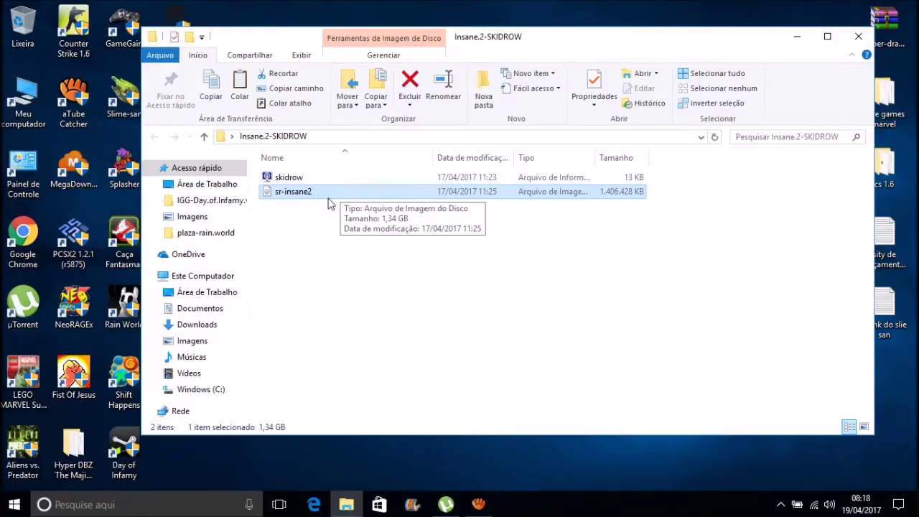
right_click(270, 194)
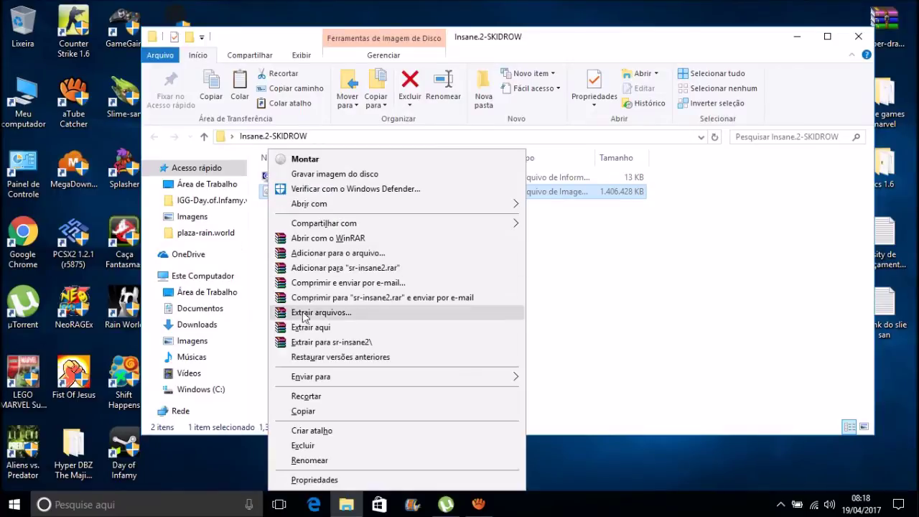
click(547, 195)
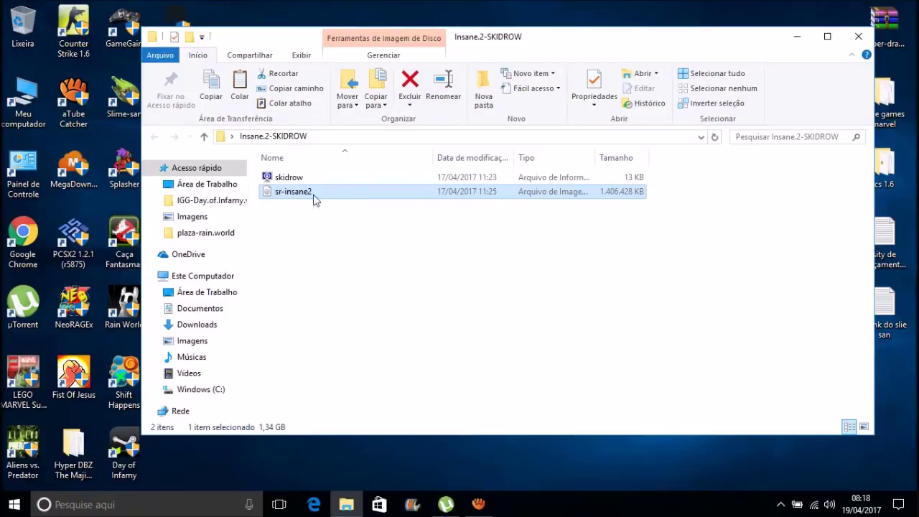
right_click(323, 196)
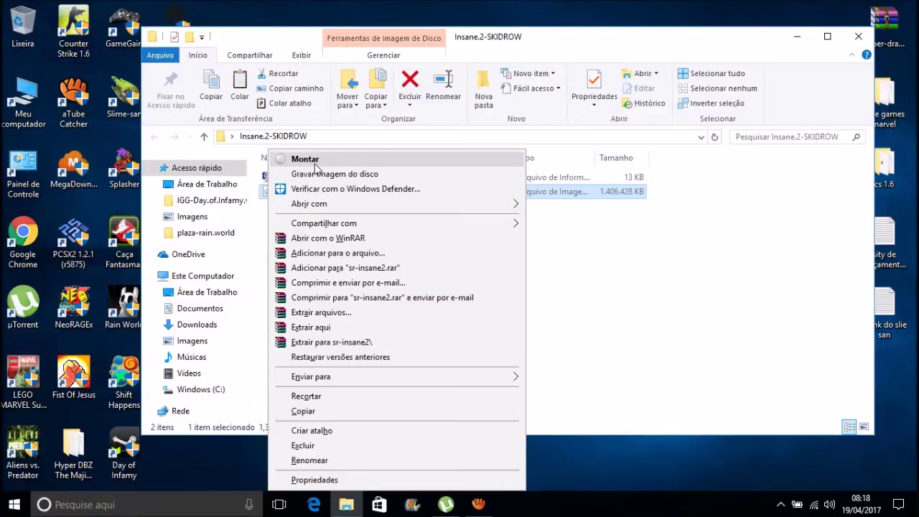
click(308, 159)
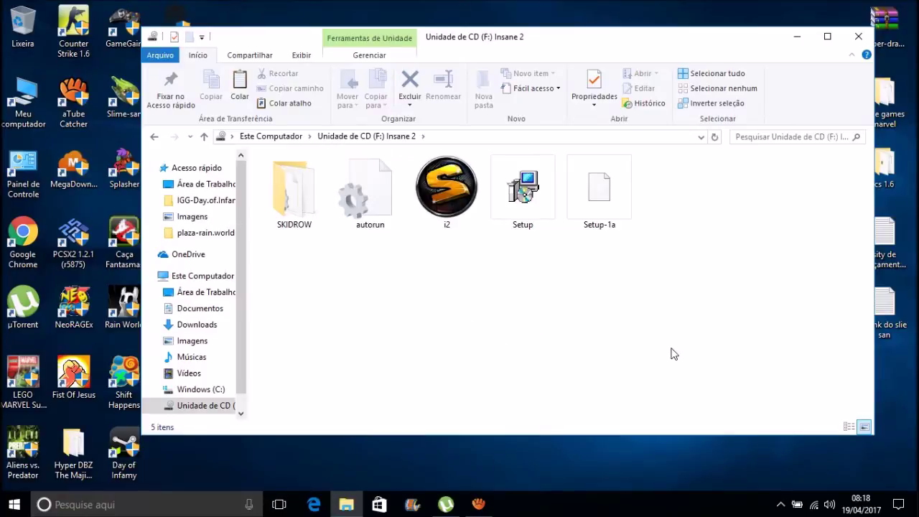
Launch the Setup program from the mounted Insane 2 disc.
drag(707, 319, 296, 197)
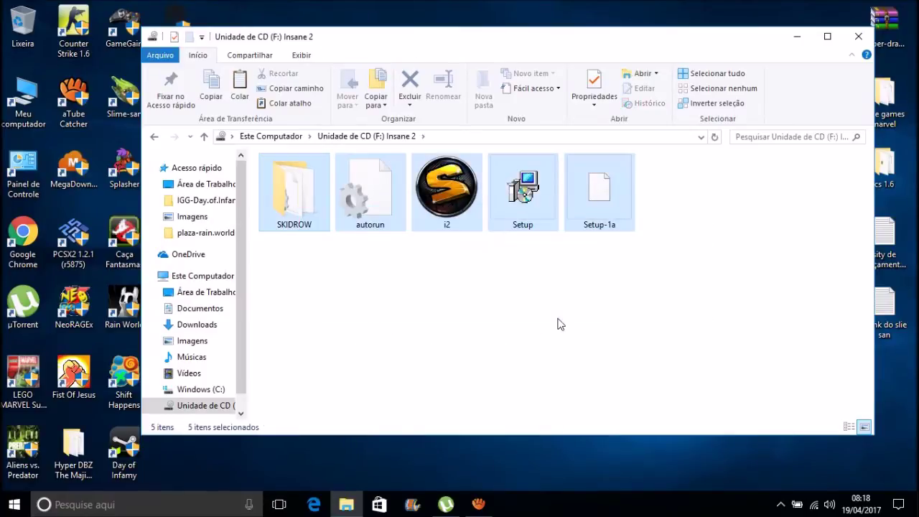
click(558, 322)
click(530, 229)
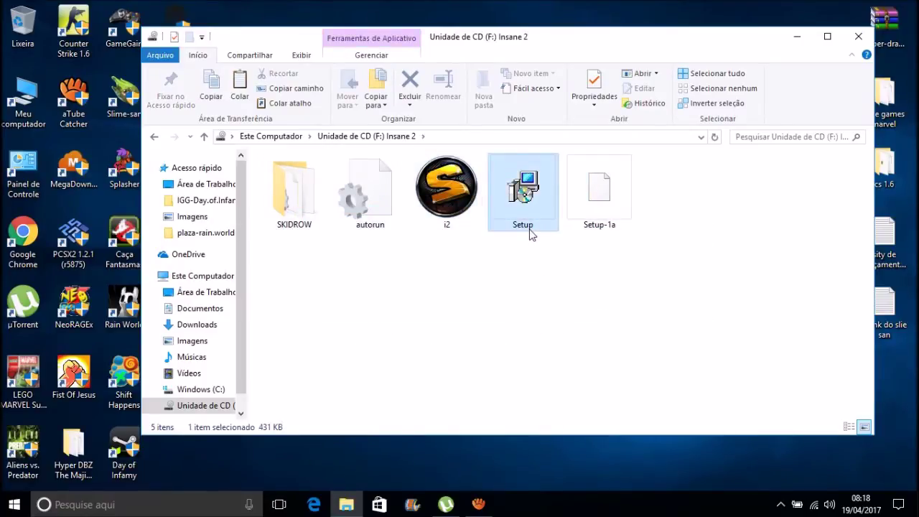
right_click(530, 235)
click(550, 214)
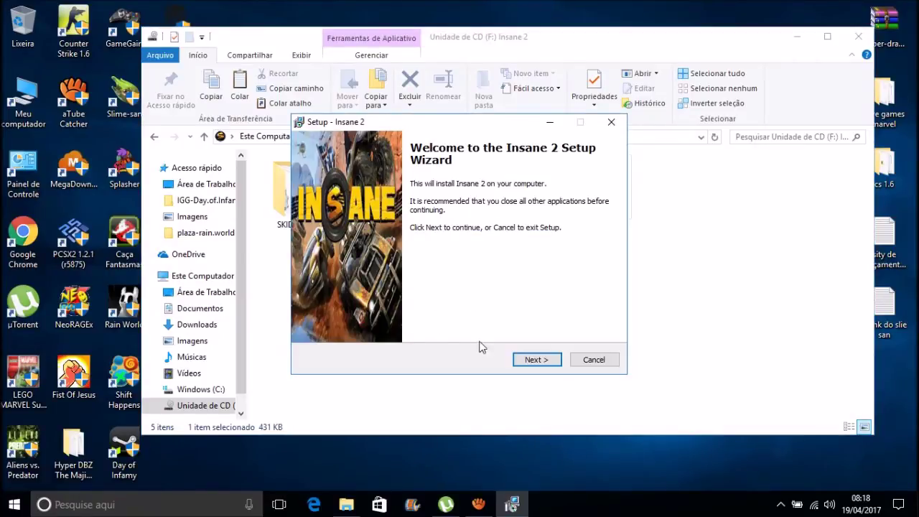
Go through the Insane 2 setup wizard with the default destination folder and a desktop icon up to Ready to Install, and exit setup.
click(537, 360)
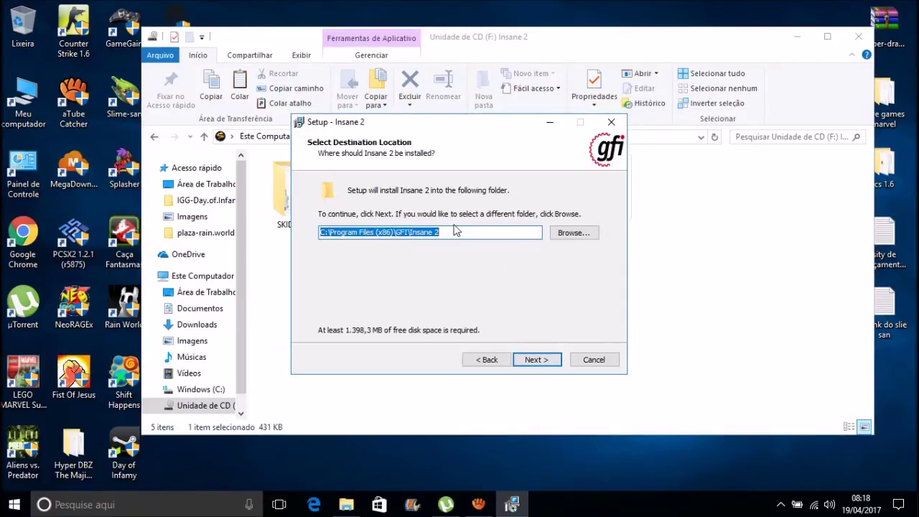
drag(454, 232, 318, 233)
click(453, 231)
click(544, 363)
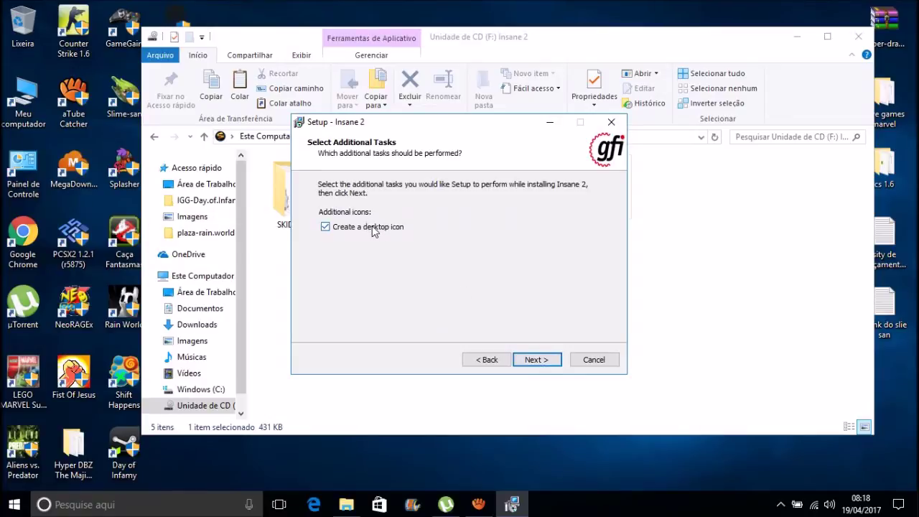
click(537, 359)
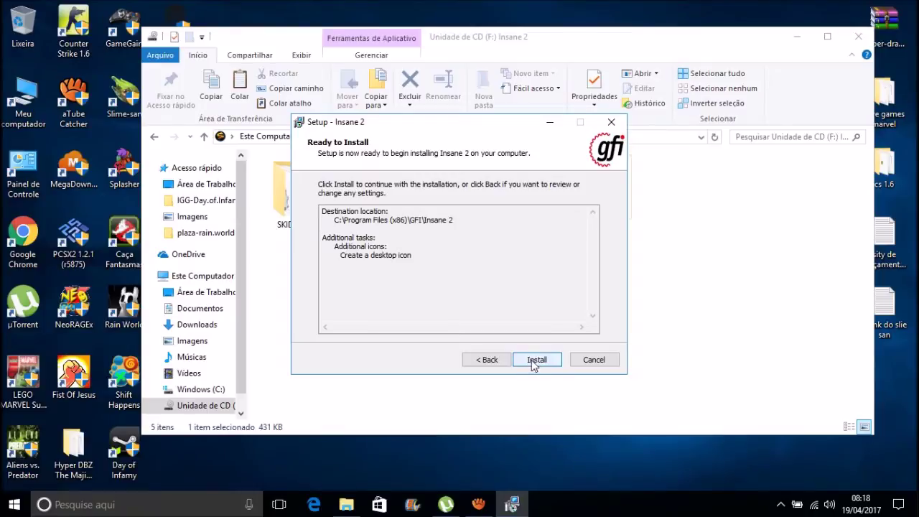
click(590, 367)
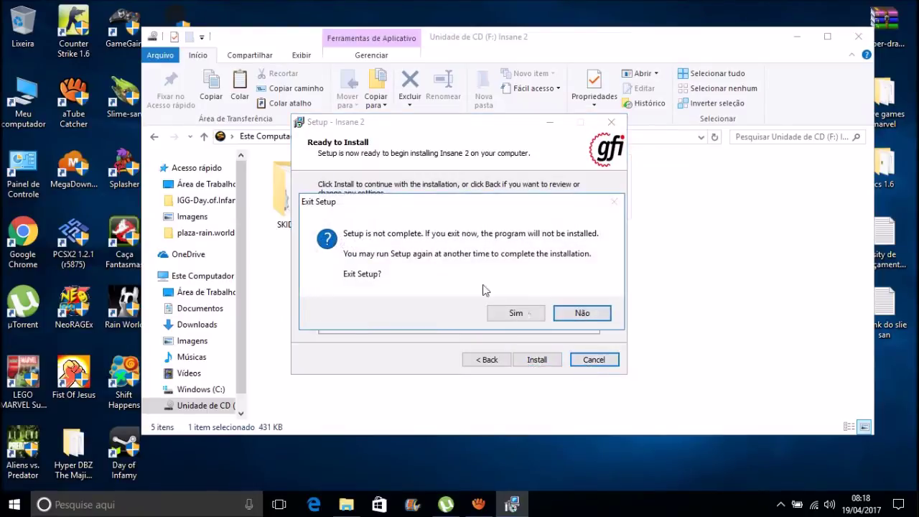
click(517, 313)
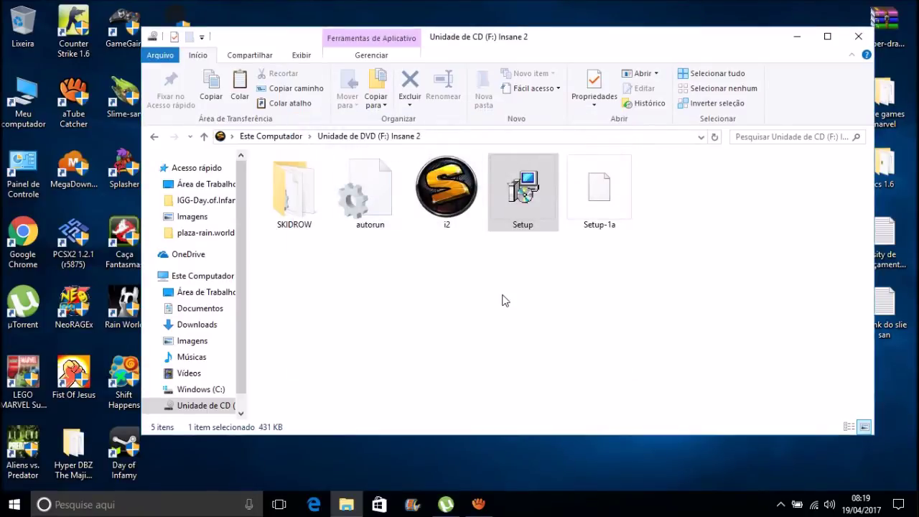
click(504, 300)
drag(694, 322, 392, 209)
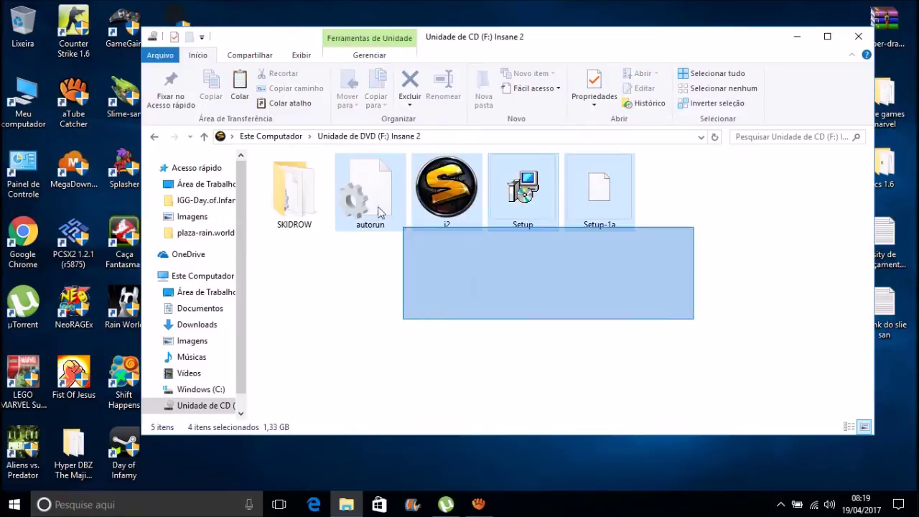
click(497, 364)
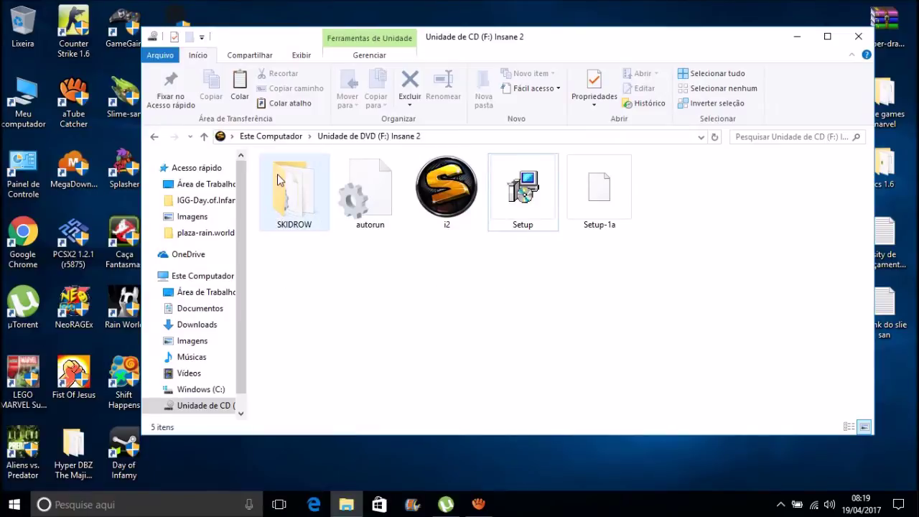
Go to Este Computador and open the contents of the mounted Insane 2 DVD drive (F:).
double_click(271, 214)
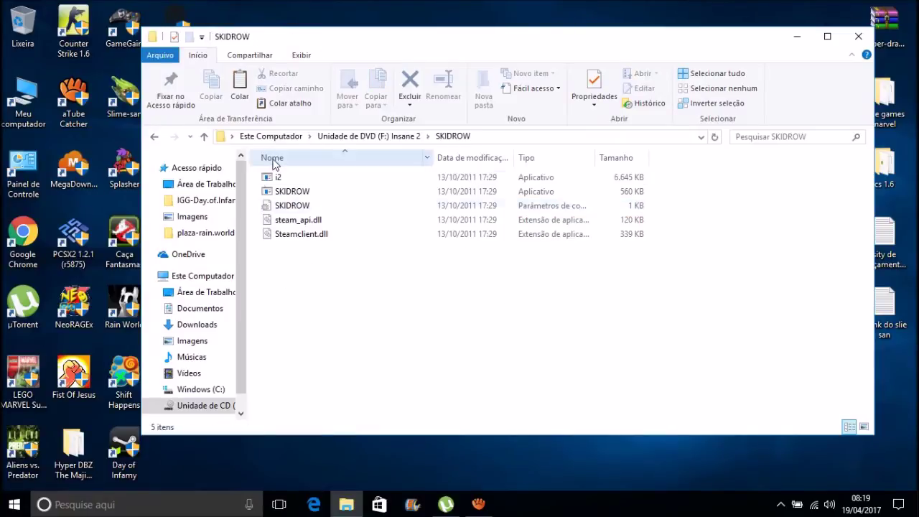
click(235, 278)
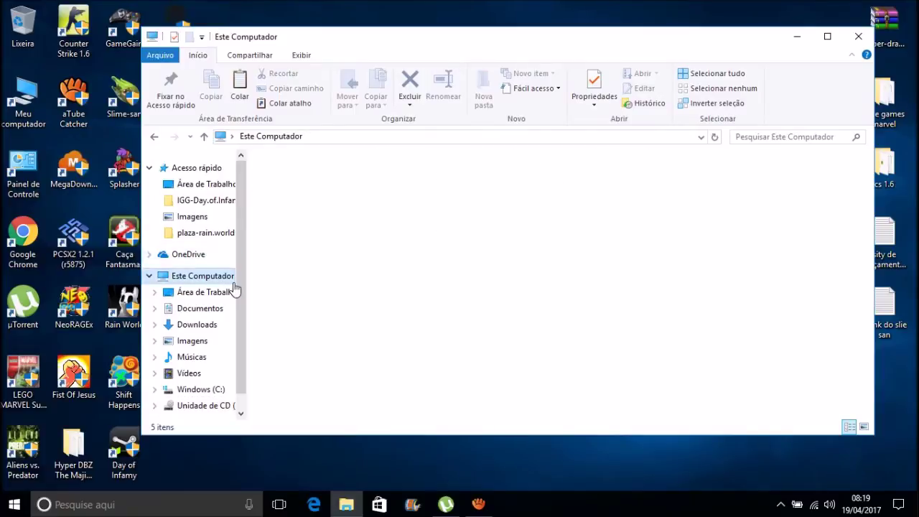
click(677, 283)
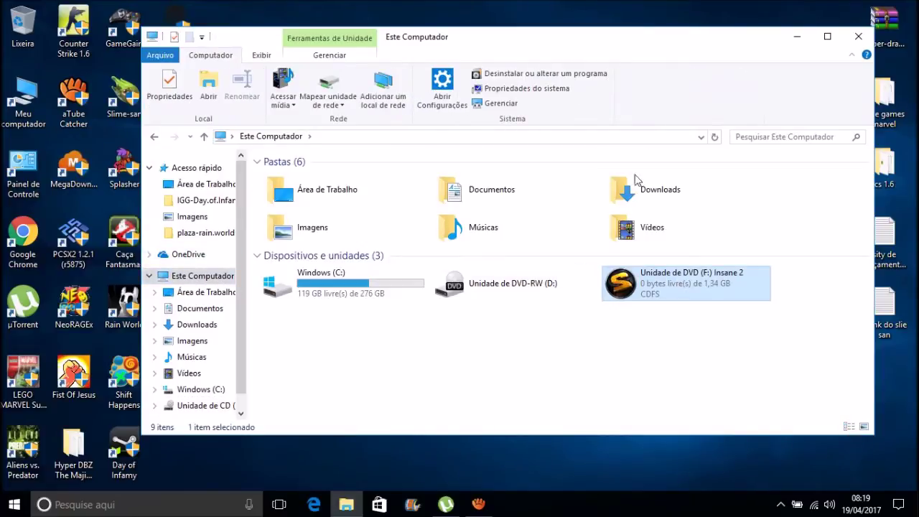
key(shift+F10)
click(626, 57)
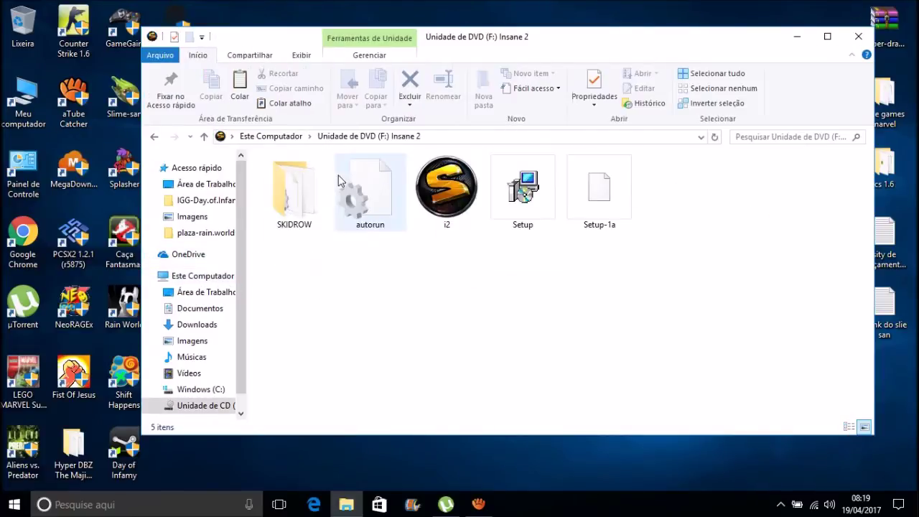
Copy all the files from the SKIDROW folder on the Insane 2 disc and close the window.
double_click(298, 181)
drag(410, 290, 278, 177)
right_click(270, 179)
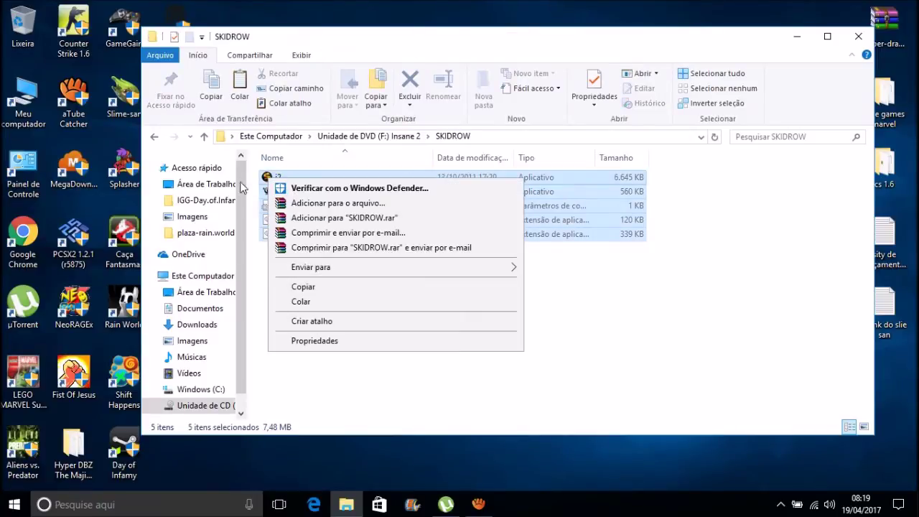
click(328, 291)
click(858, 36)
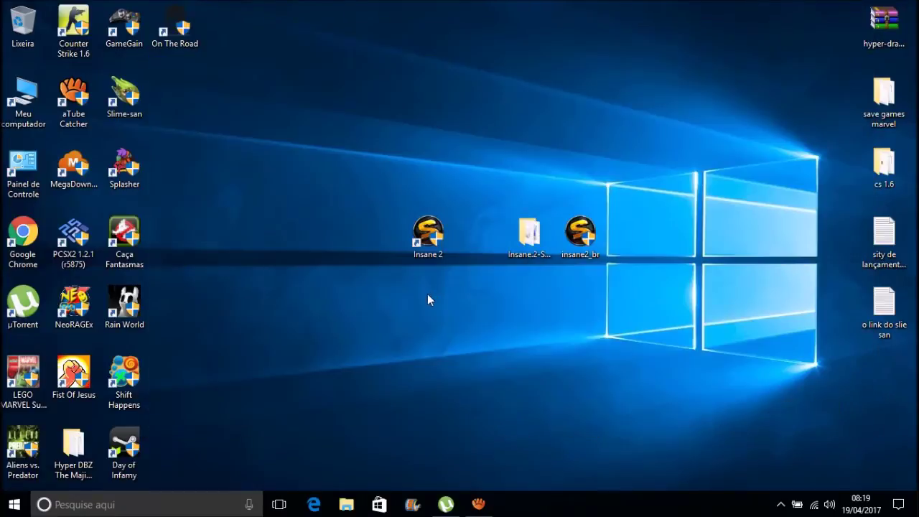
Move the Insane 2 shortcut slightly aside on the desktop and open the game's file location.
drag(415, 249, 366, 250)
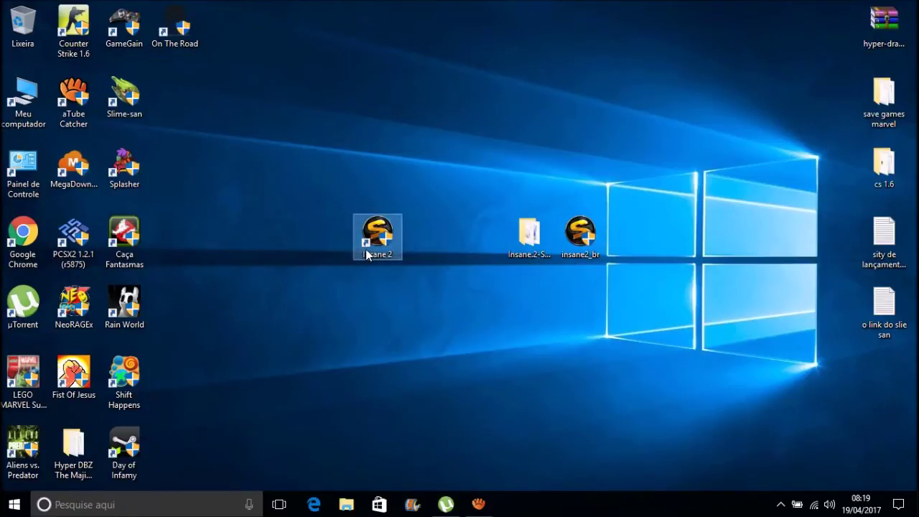
right_click(377, 244)
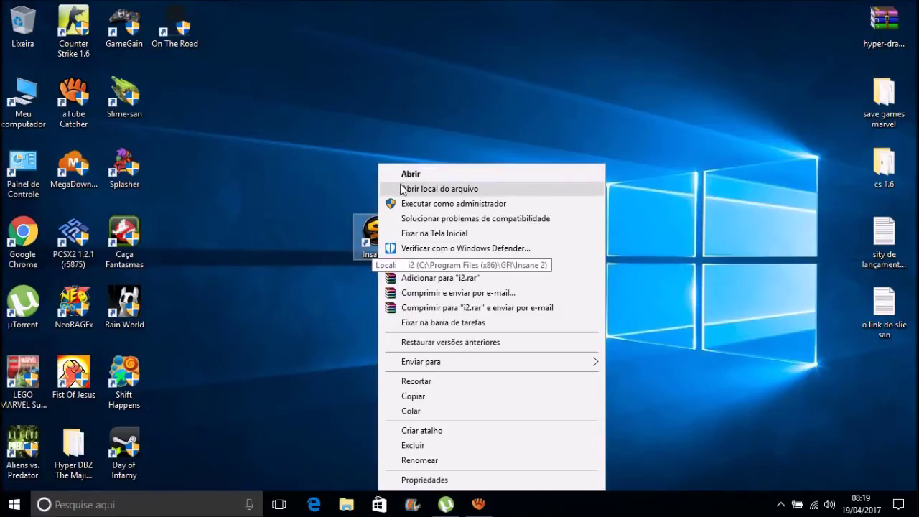
click(431, 189)
Paste the copied SKIDROW files into the Insane 2 folder, replacing existing ones with administrator permission for all items, and close the window.
right_click(339, 347)
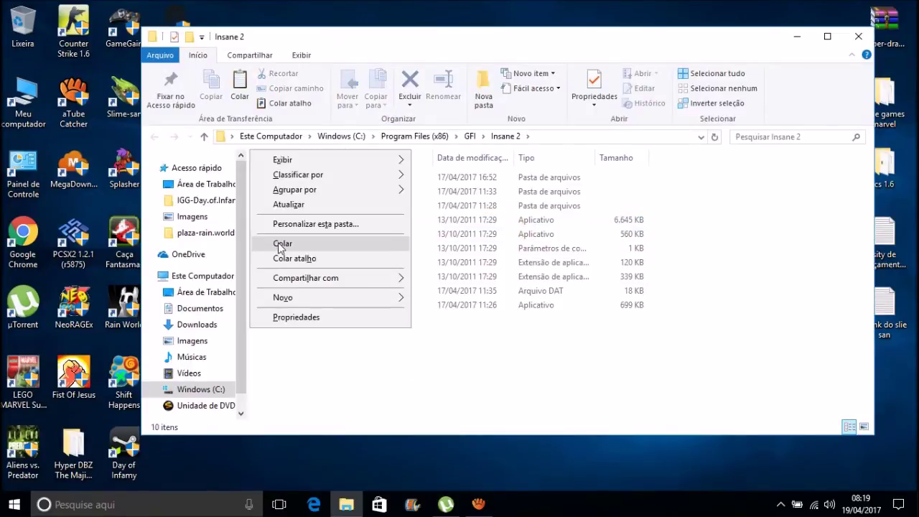
click(283, 245)
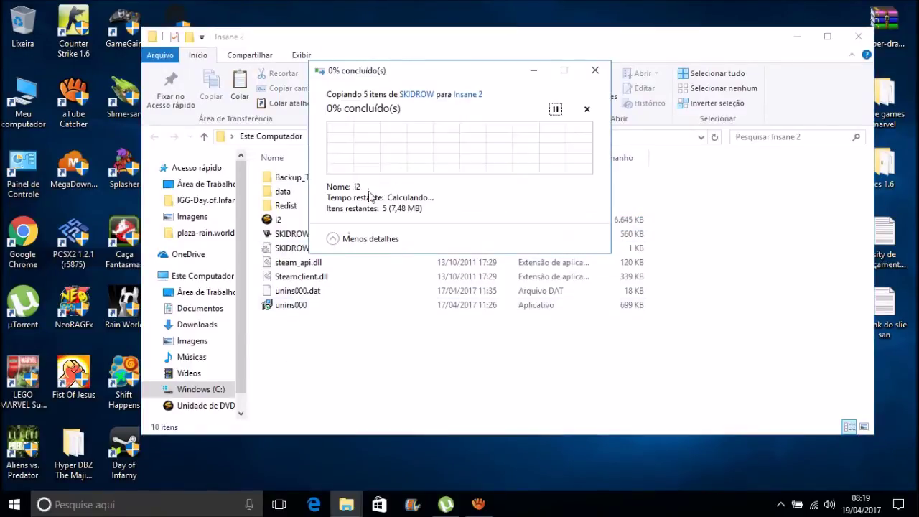
click(418, 149)
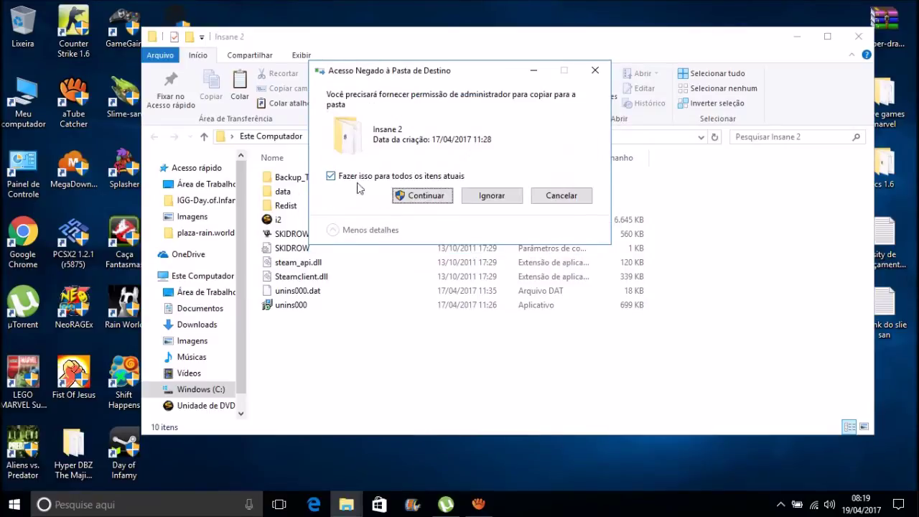
click(420, 200)
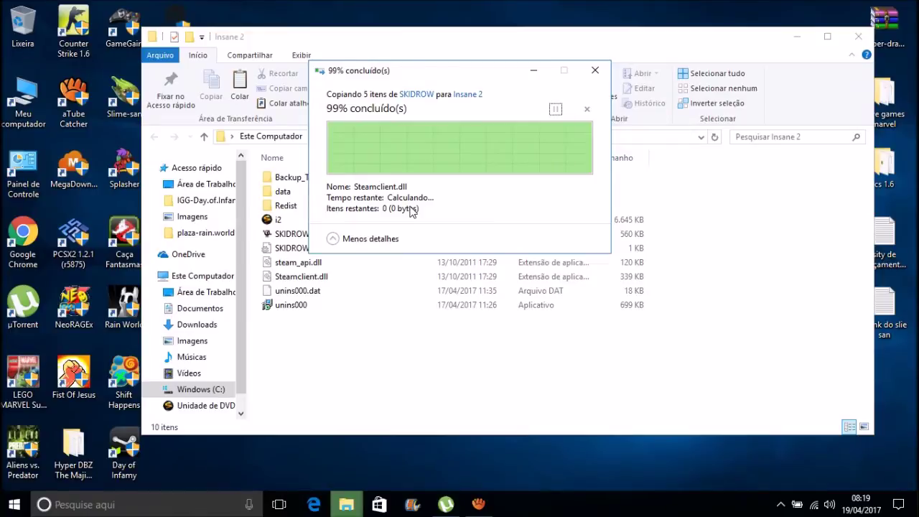
click(424, 323)
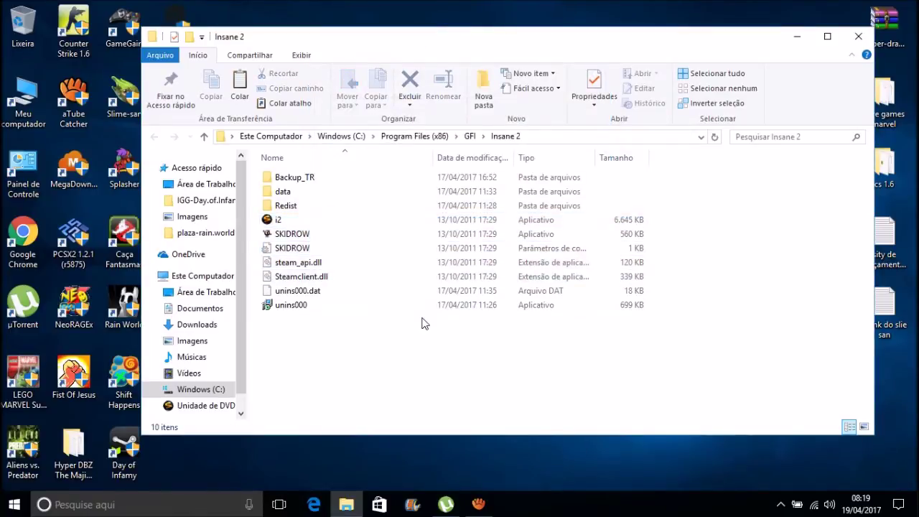
click(858, 35)
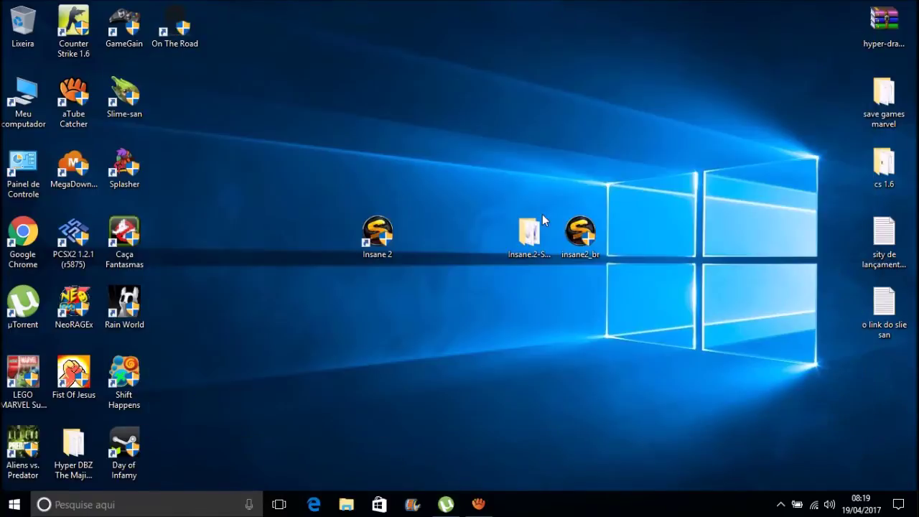
Run insane2_br as administrator and advance the translation installer to the install location page.
double_click(603, 228)
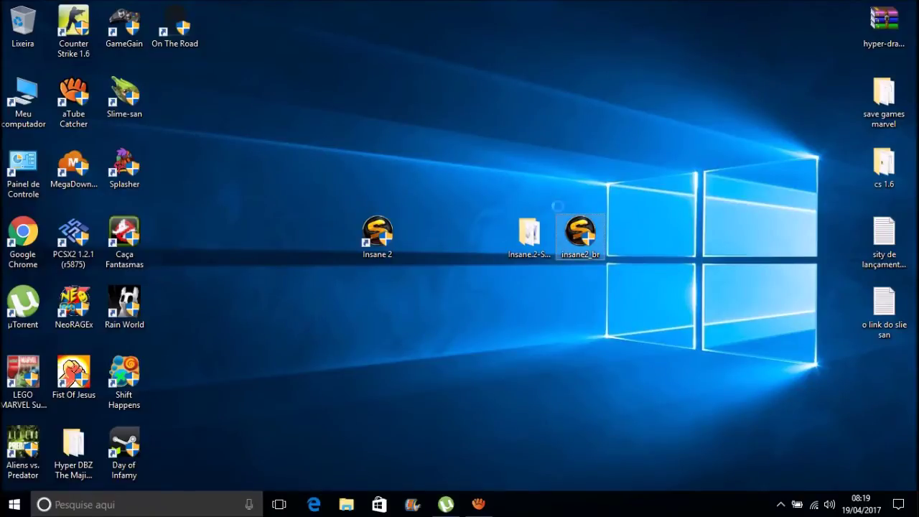
right_click(589, 230)
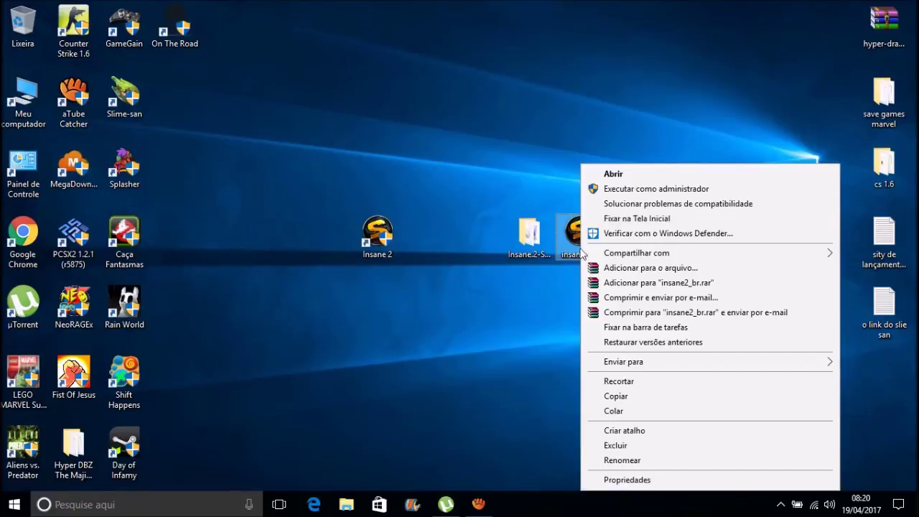
click(614, 188)
click(538, 360)
click(527, 364)
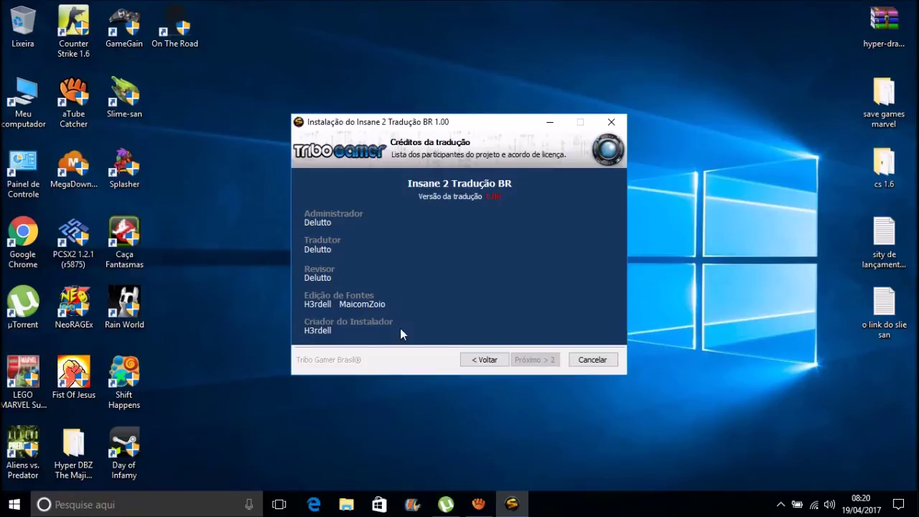
click(535, 359)
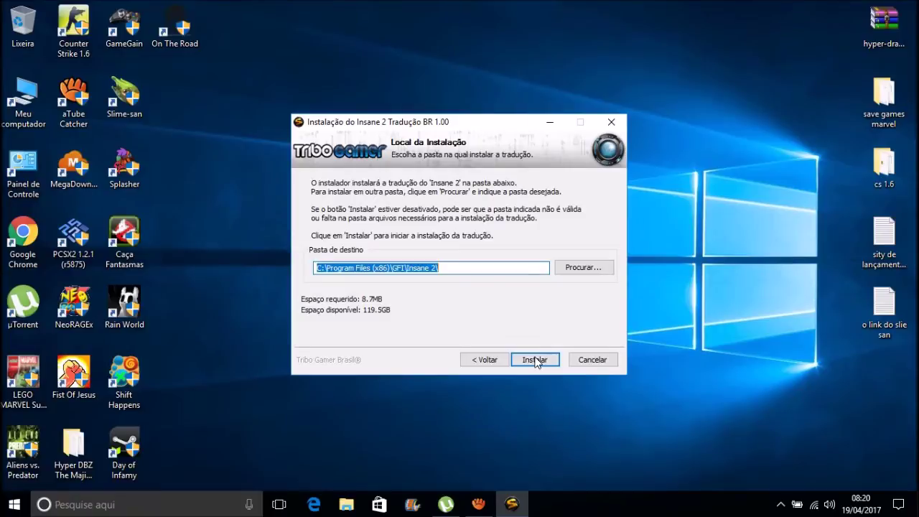
Browse to C:\Program Files (x86)\GFI\Insane 2 as the translation's destination folder, and cancel the installer.
drag(451, 264, 309, 262)
click(449, 269)
click(592, 270)
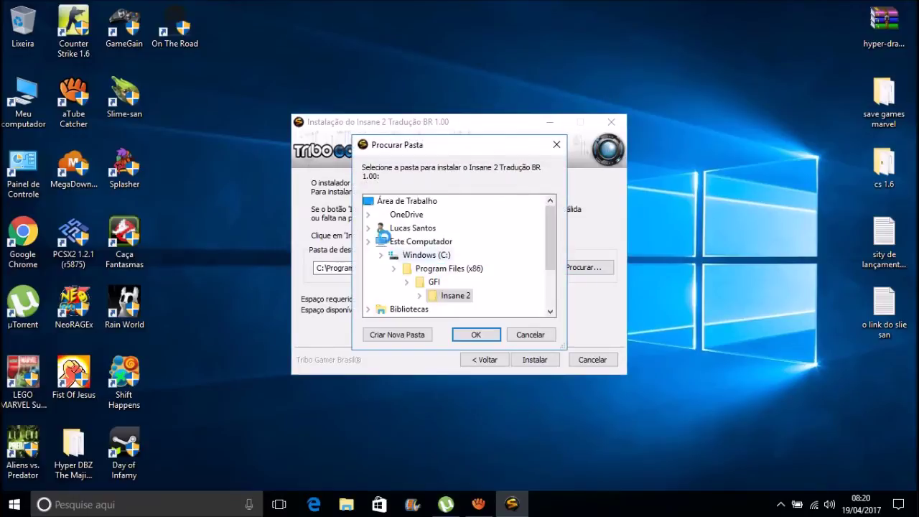
scroll(550, 215, up, 3)
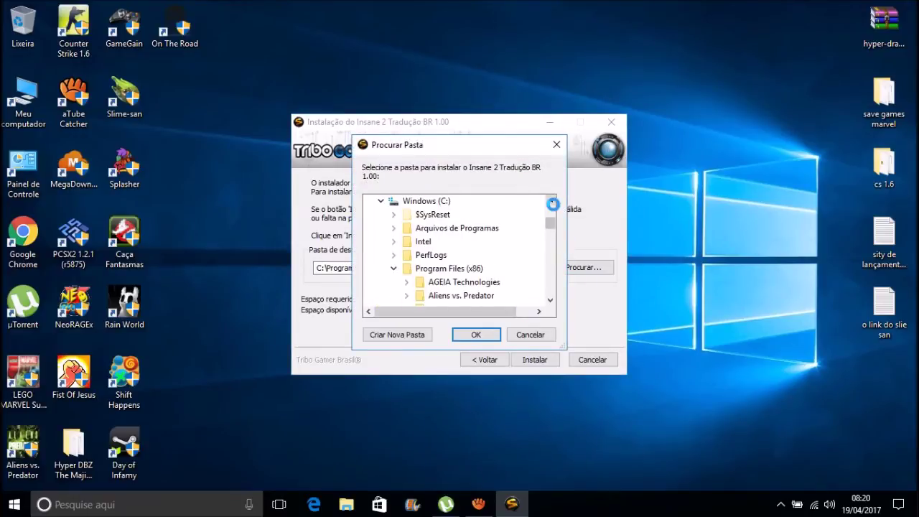
drag(551, 224, 549, 211)
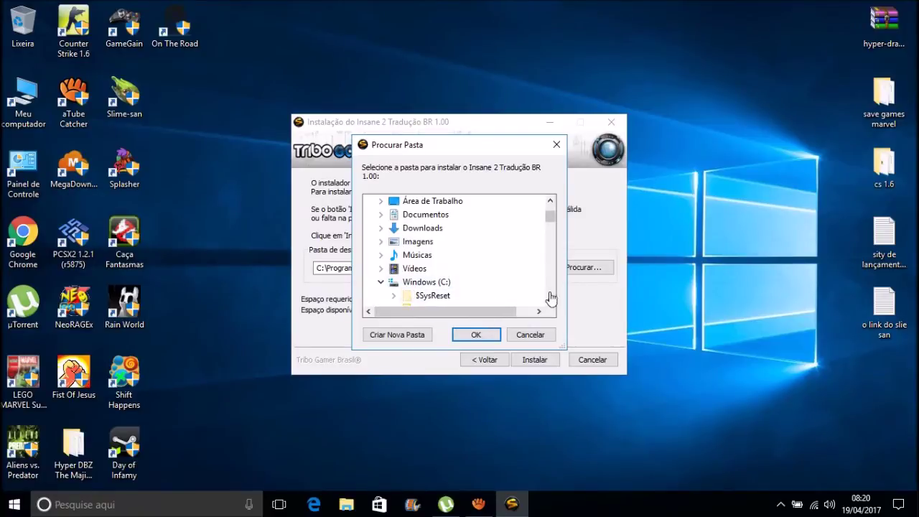
scroll(551, 305, down, 3)
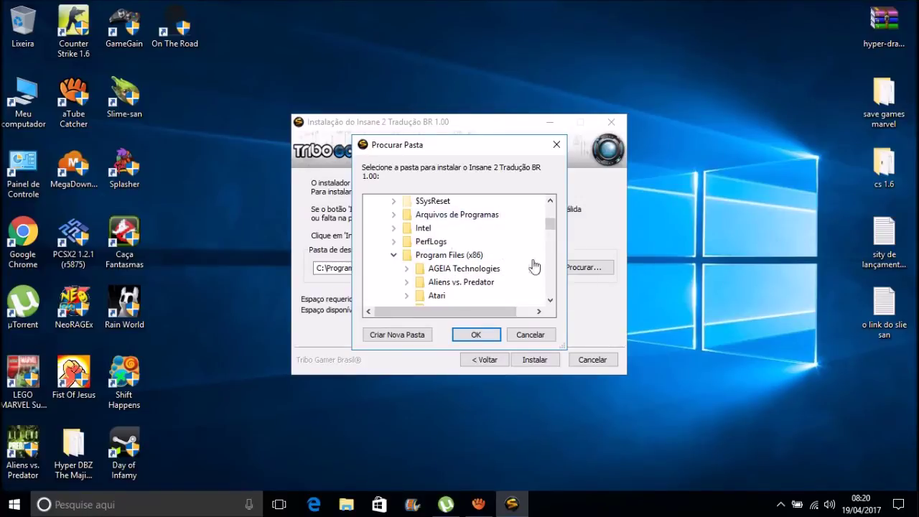
click(551, 301)
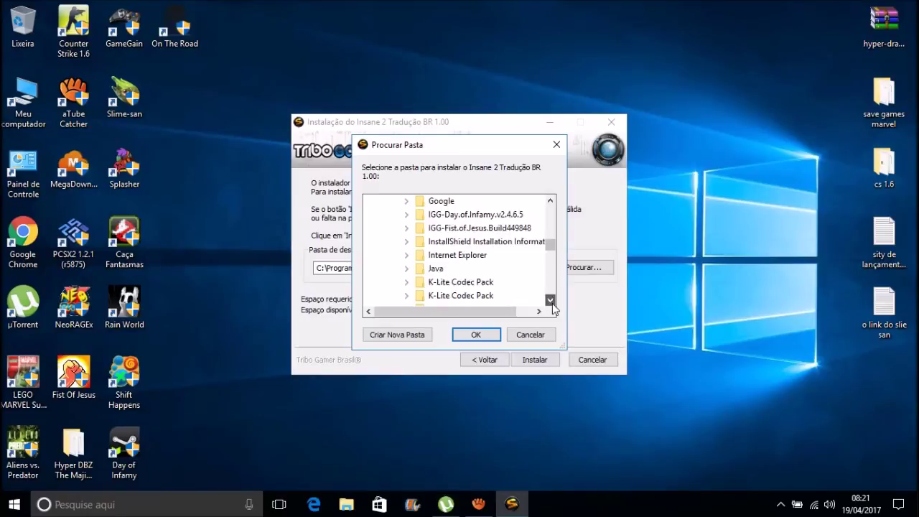
scroll(554, 213, up, 2)
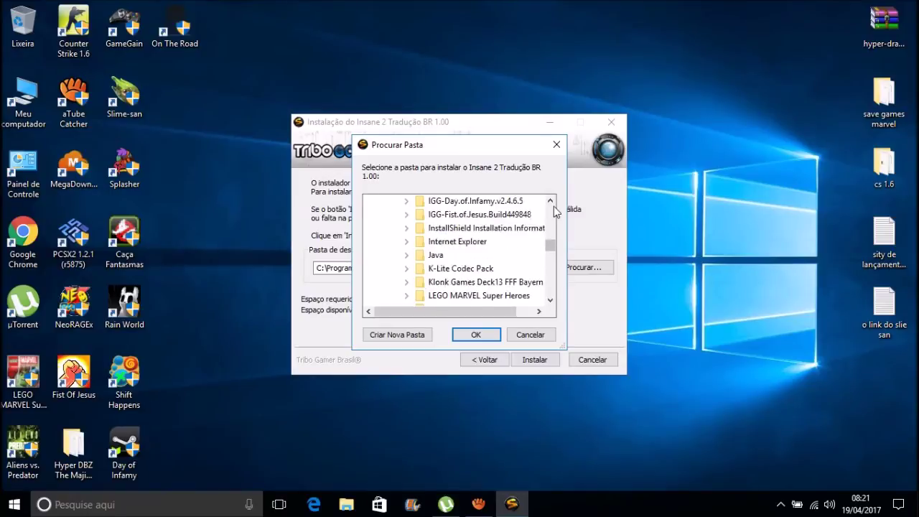
click(551, 301)
click(551, 301)
click(550, 301)
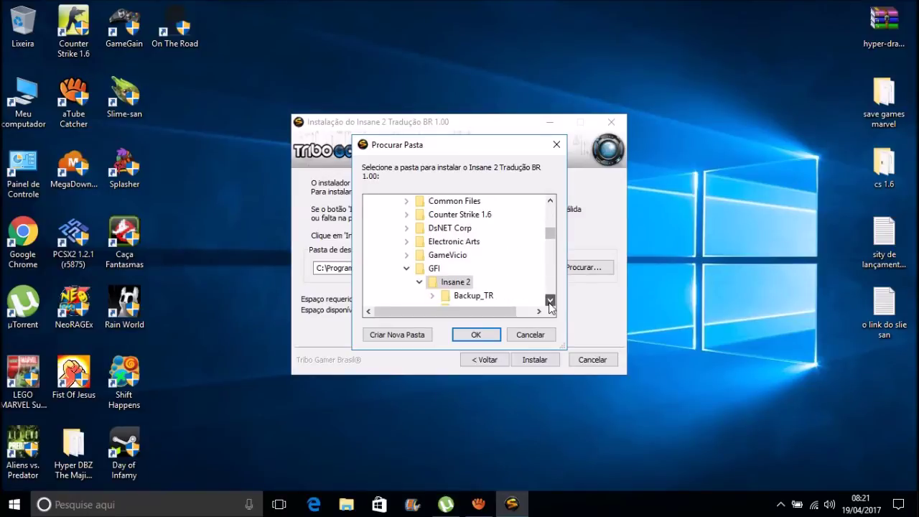
click(432, 281)
click(550, 301)
click(463, 337)
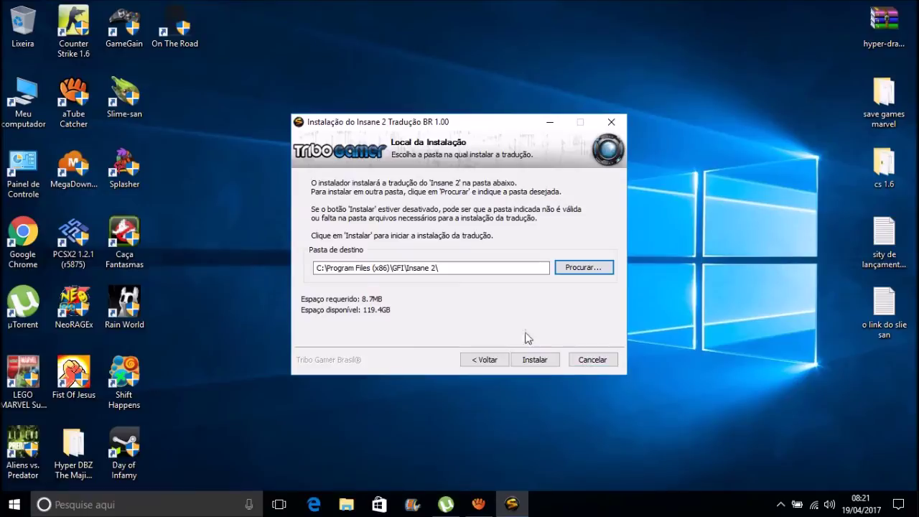
click(588, 362)
click(484, 300)
Move the Insane.2-SKIDROW folder and insane2_br together higher up on the desktop, away from the game shortcut.
click(369, 241)
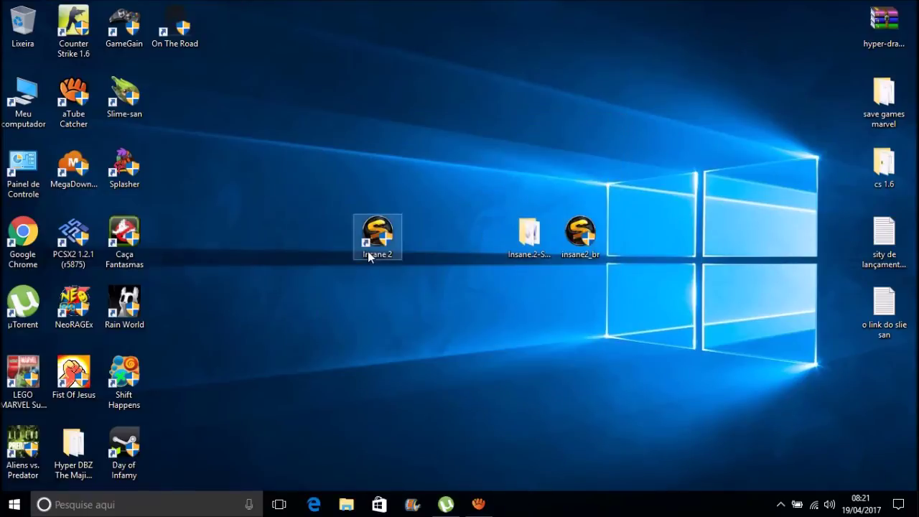
click(479, 313)
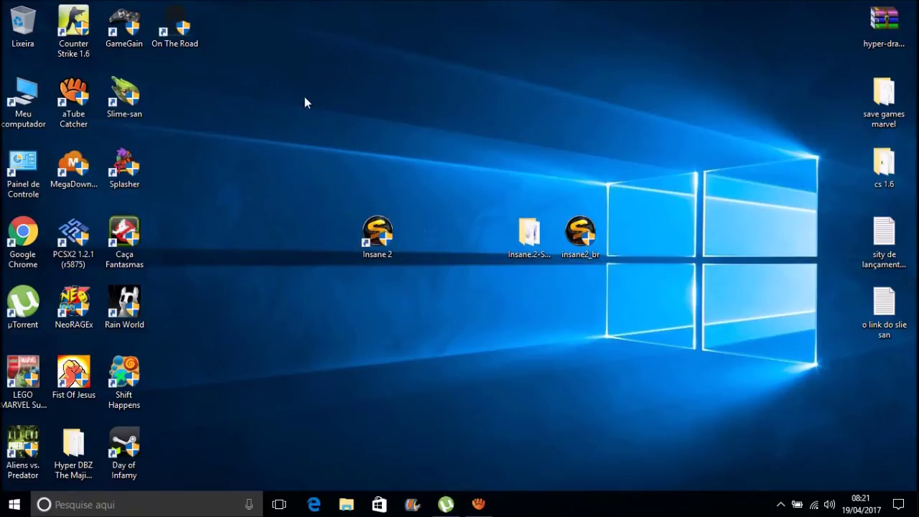
drag(541, 252, 525, 94)
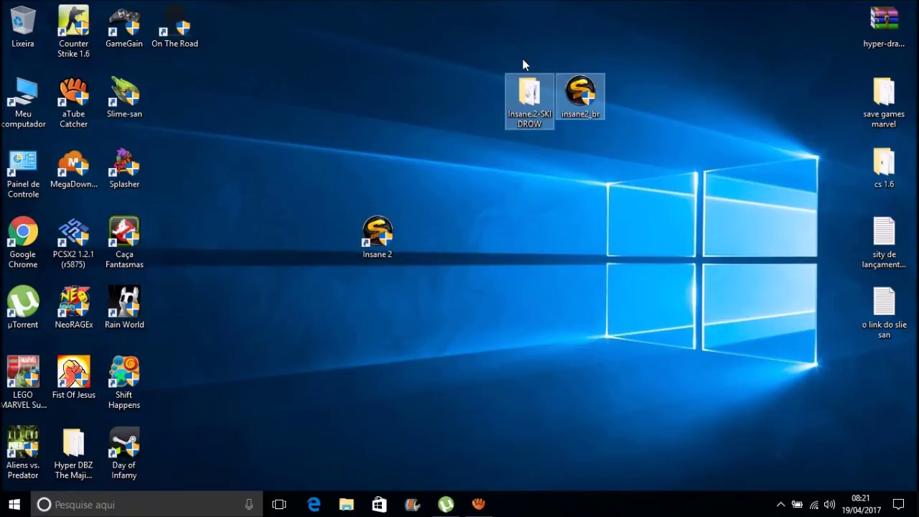
click(395, 255)
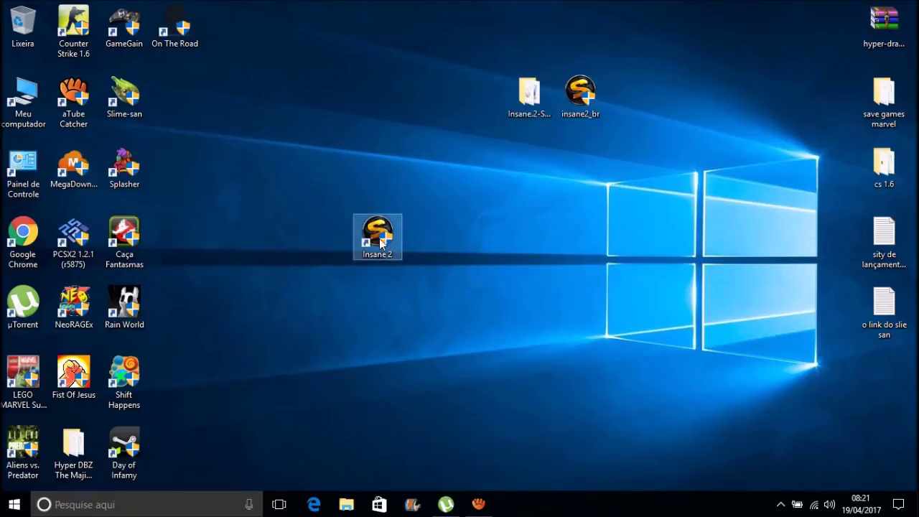
Set the Insane 2 shortcut to run as administrator in its compatibility properties and apply the setting.
right_click(379, 241)
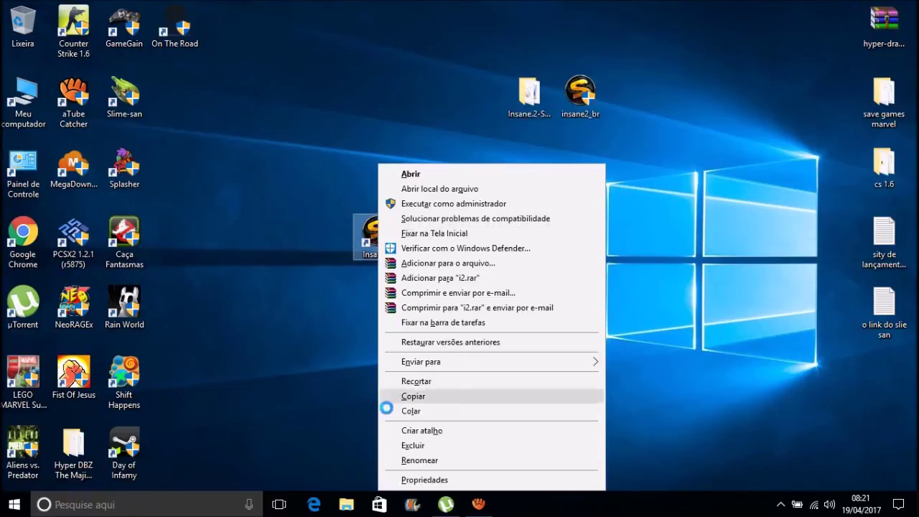
click(428, 480)
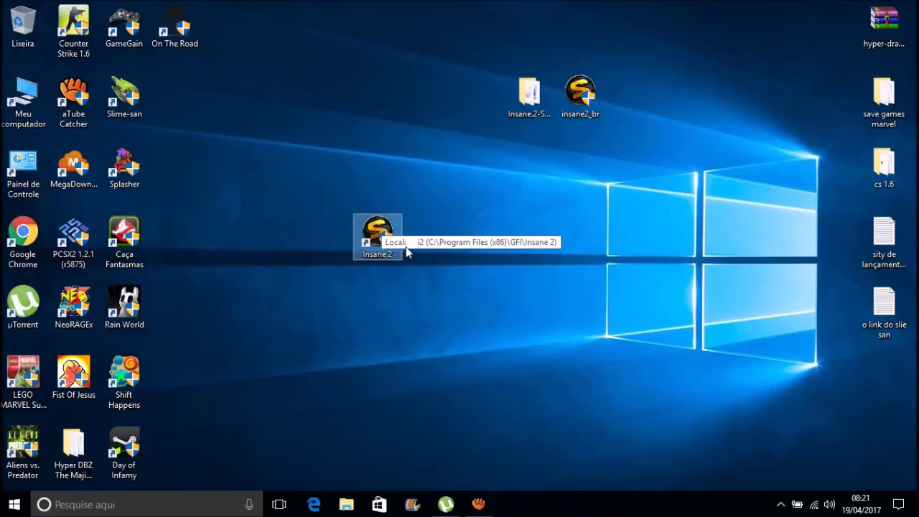
click(565, 174)
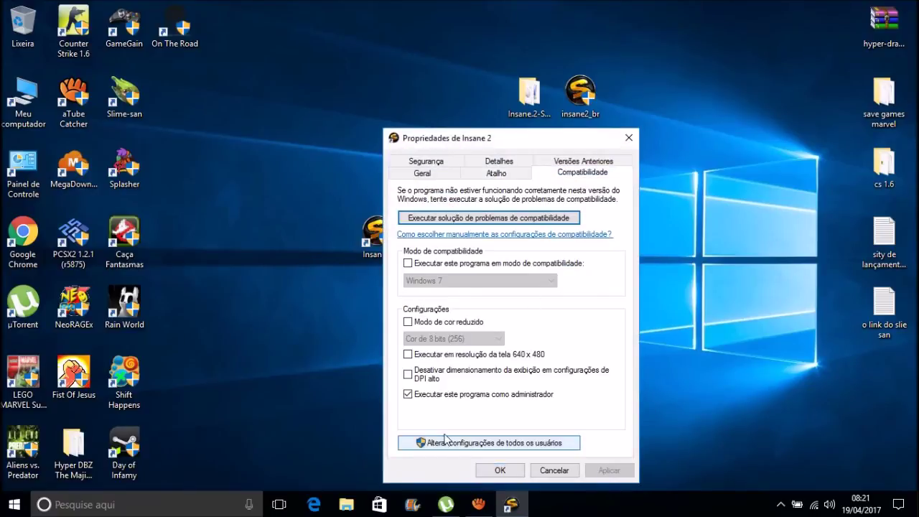
click(408, 394)
click(609, 471)
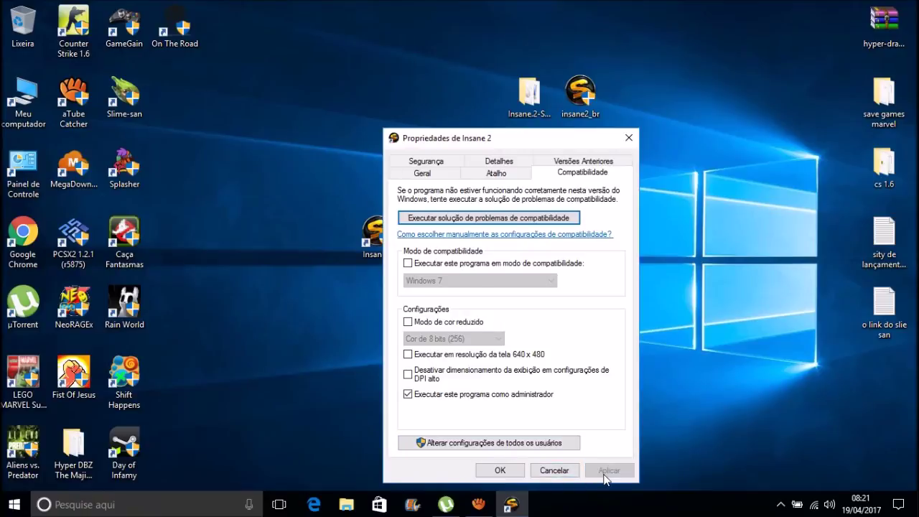
click(501, 470)
click(382, 257)
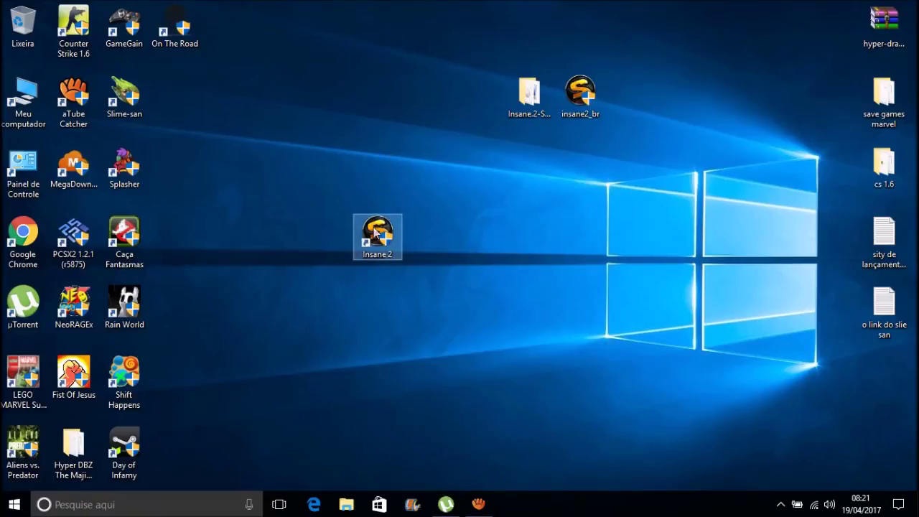
click(329, 172)
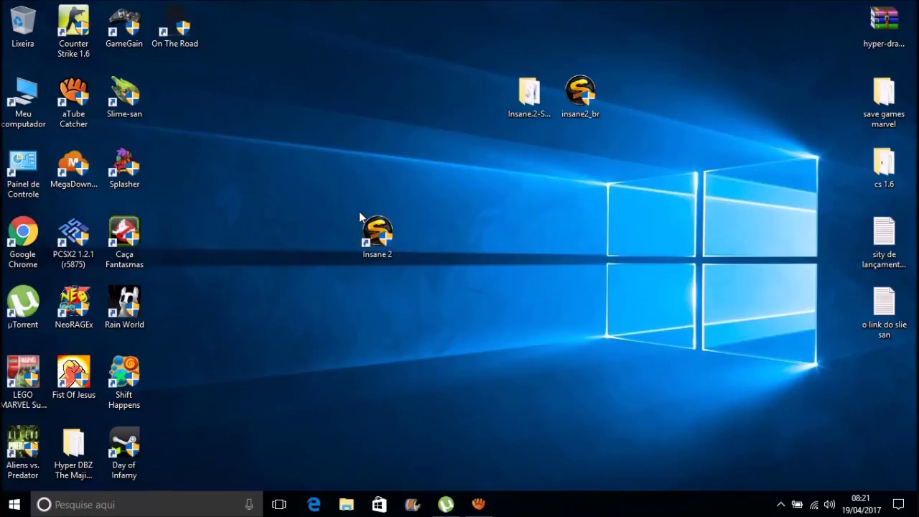
click(367, 244)
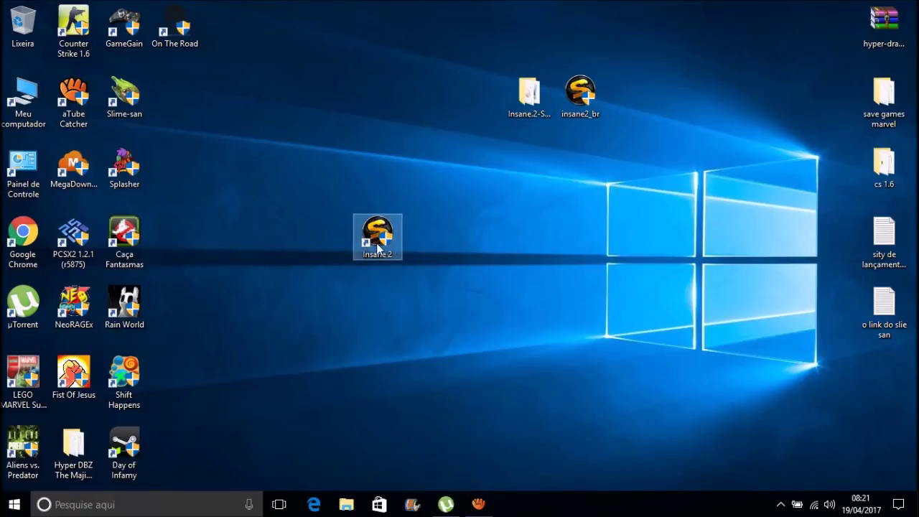